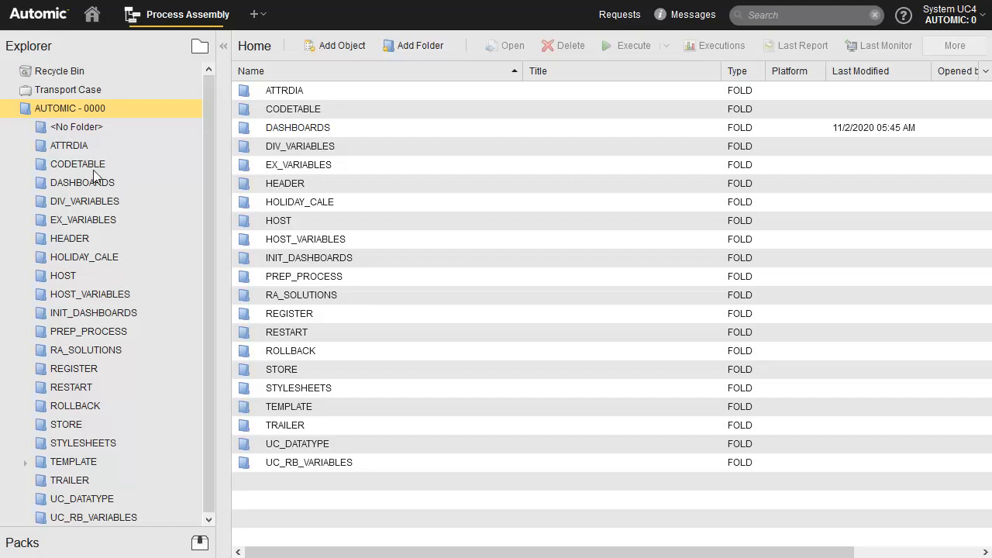
- Open the UC_OBJECT_TEMPLATE variable in the DIV_VARIABLES folder
left_click(97, 201)
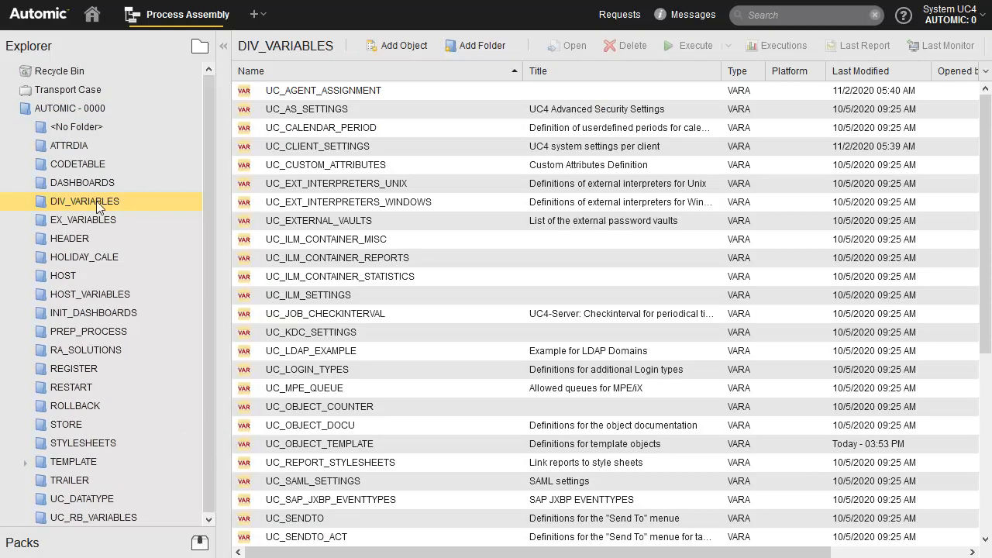
left_click(311, 445)
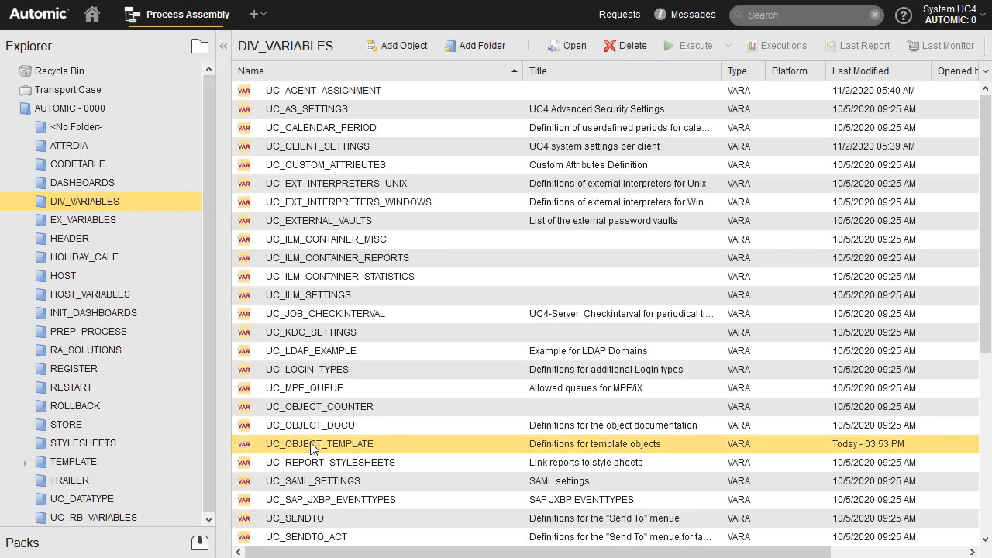
left_click(569, 45)
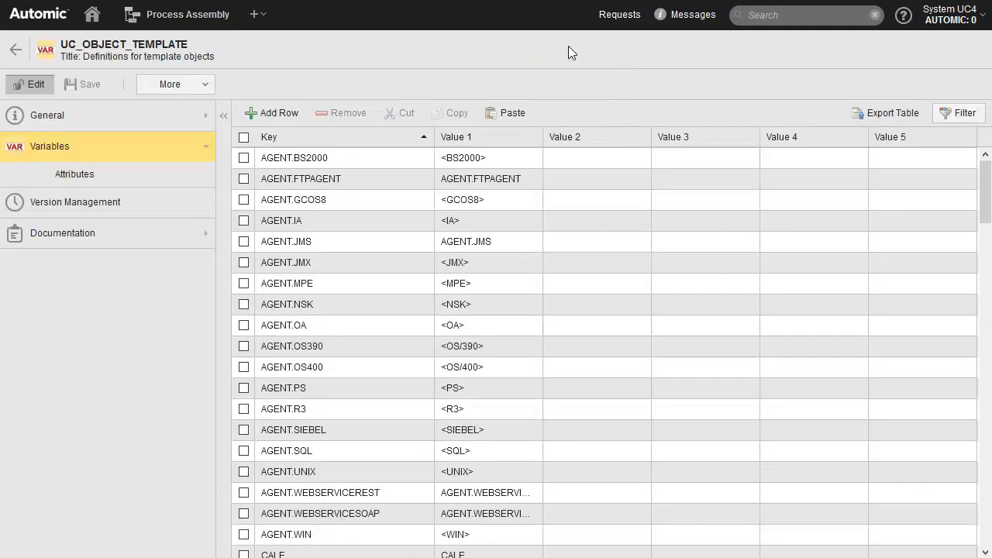
- Copy the JOBS.UNIX row of the variable table and paste a duplicate of it
left_click_drag(986, 192, 985, 416)
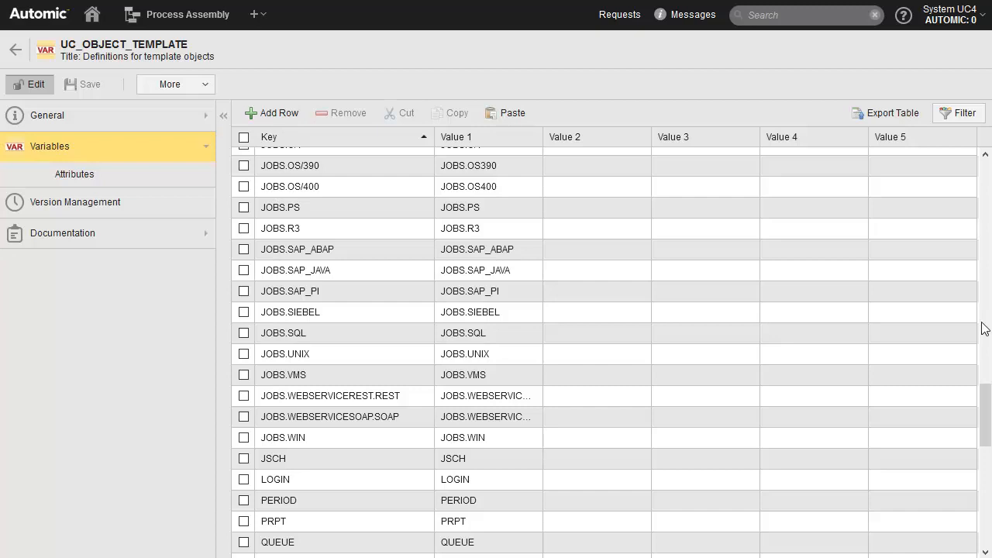
left_click(311, 355)
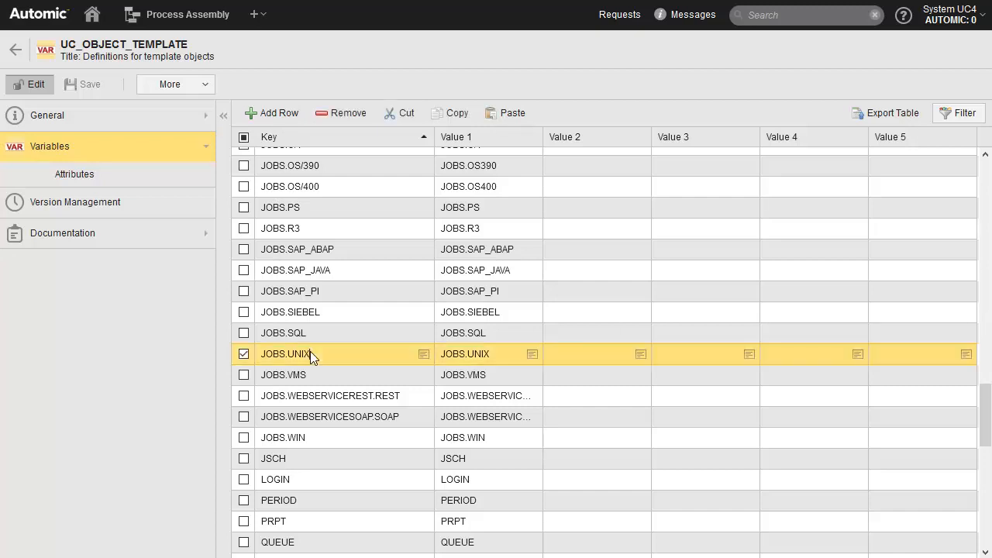
left_click(460, 114)
left_click(512, 113)
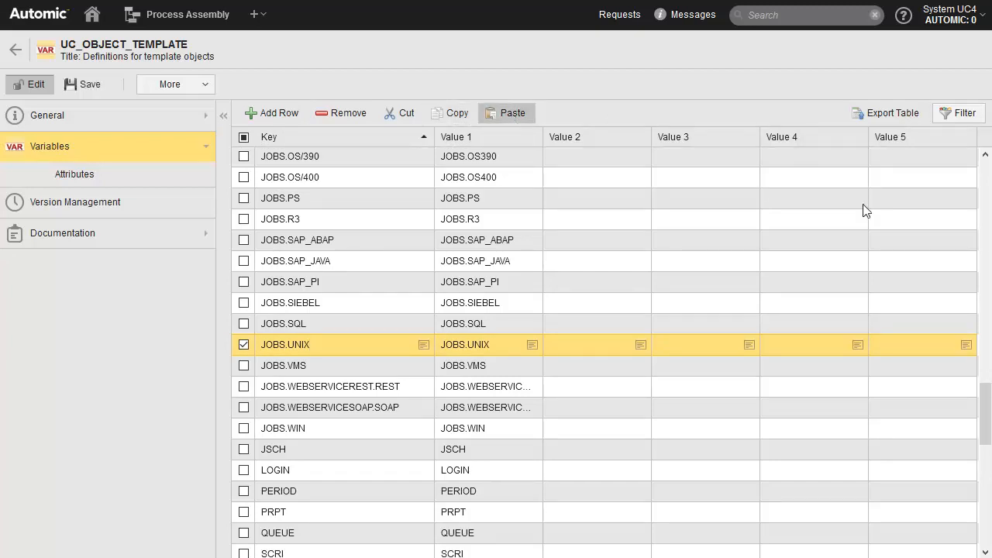
- Rename the pasted row's key to JOBS.UNIX.CRIT-TYPE and its value to JOBS.UNIX.CRIT-NAME, and save the variable
left_click_drag(983, 440, 984, 552)
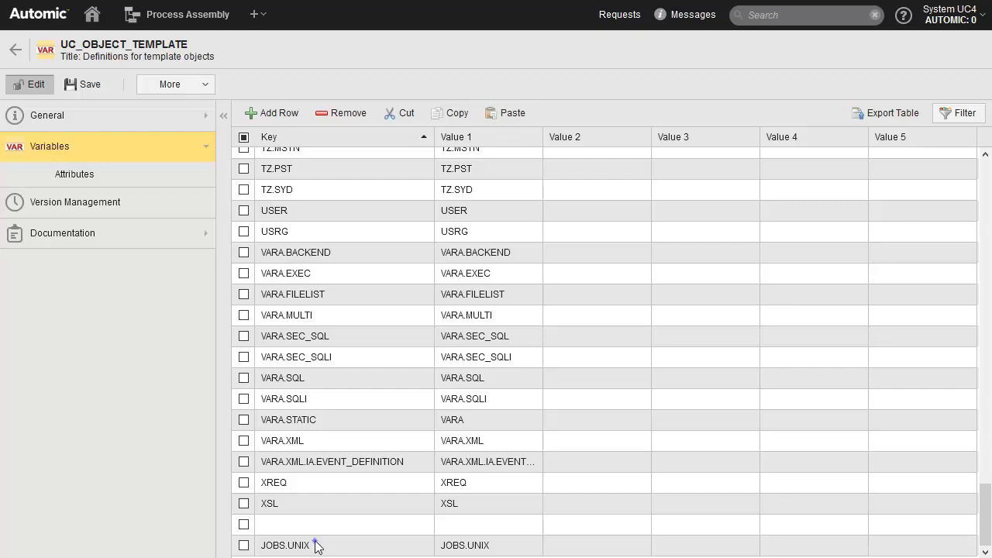
left_click(315, 542)
type(".CRIT-TYPE")
left_click(499, 549)
type(".CRIT-NAME")
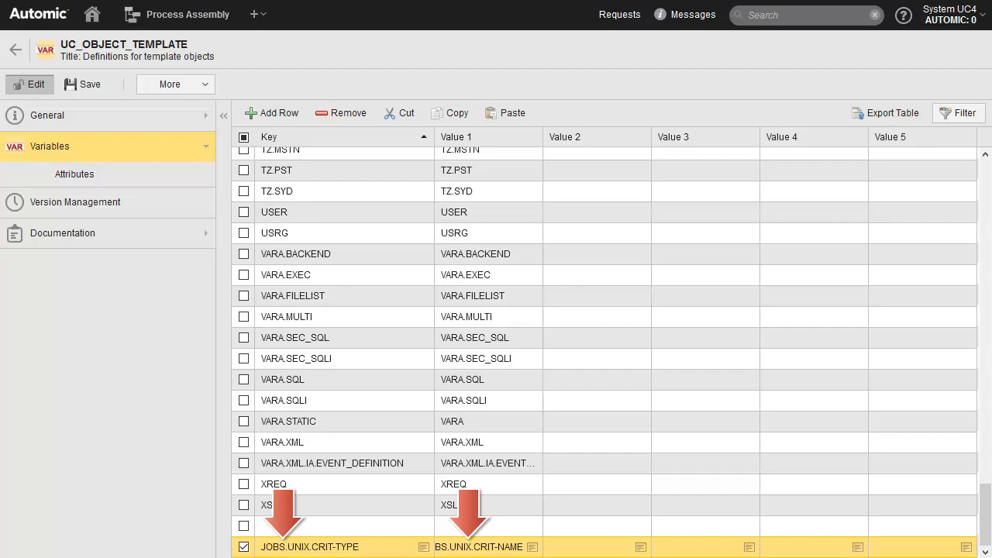
left_click(89, 83)
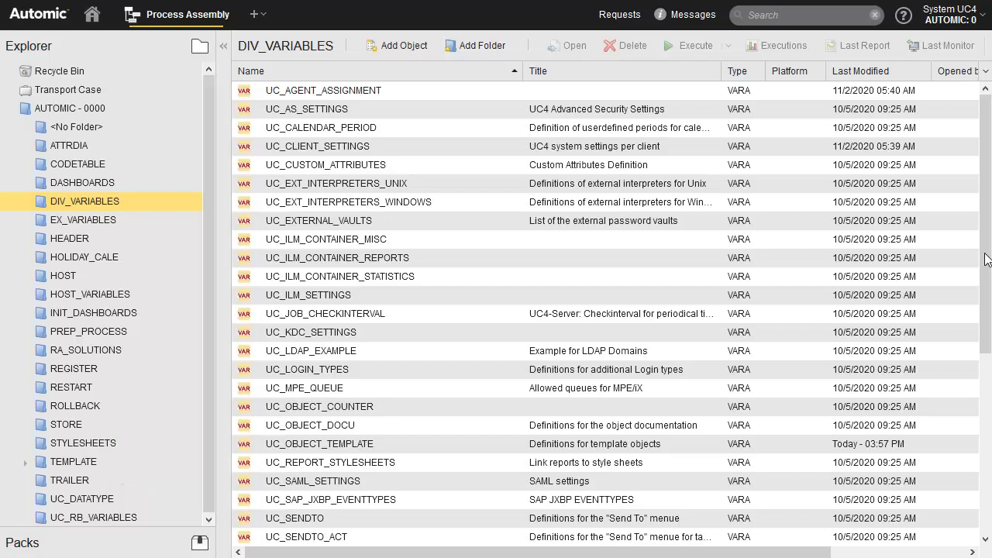
- Duplicate the JOBS.UNIX template in the TEMPLATE folder as JOBS.UNIX.CRIT-NAME with an empty title
left_click(75, 459)
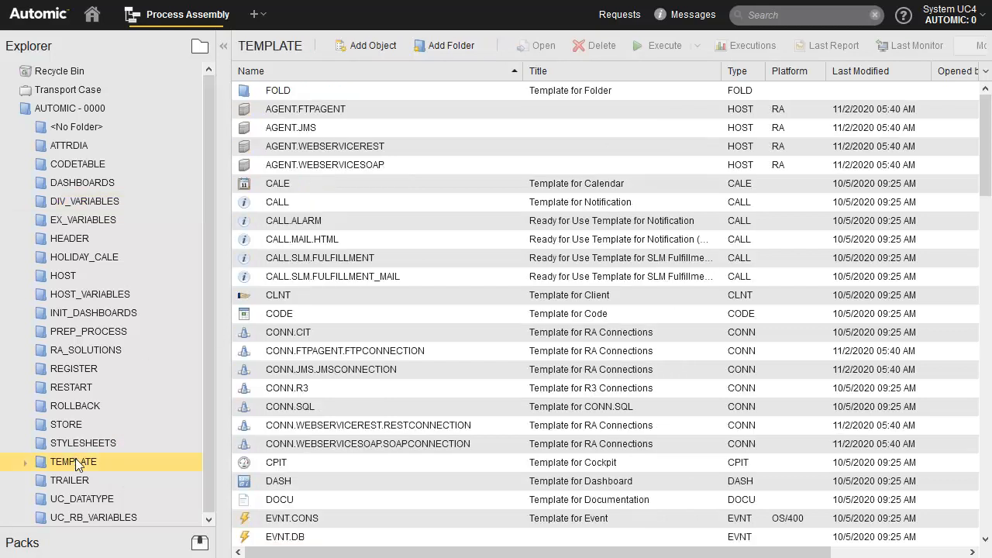
left_click(983, 427)
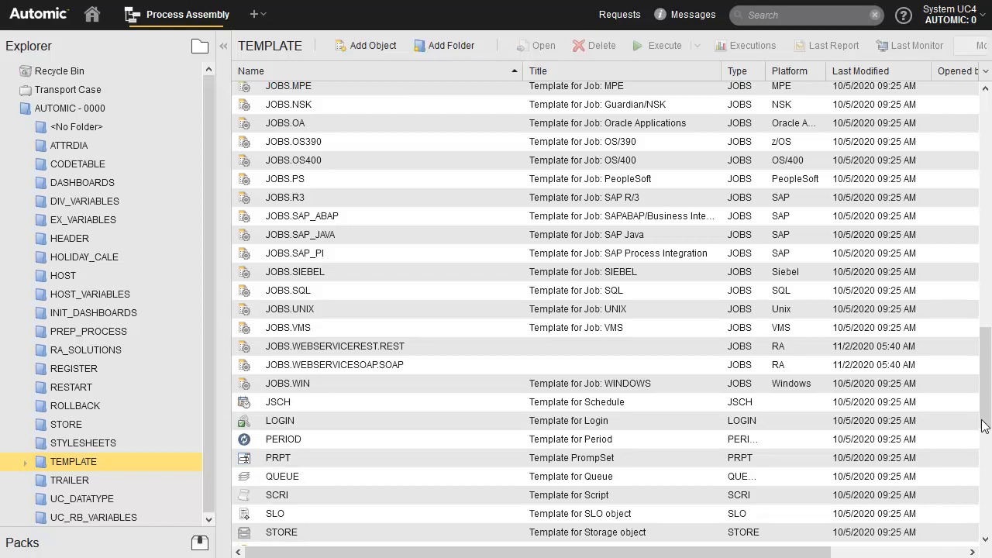
right_click(300, 310)
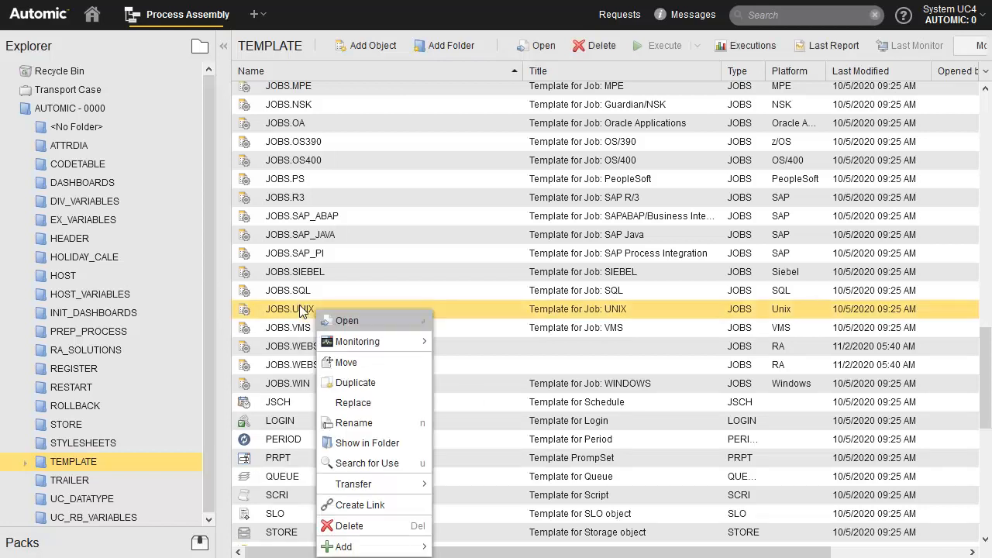
left_click(358, 382)
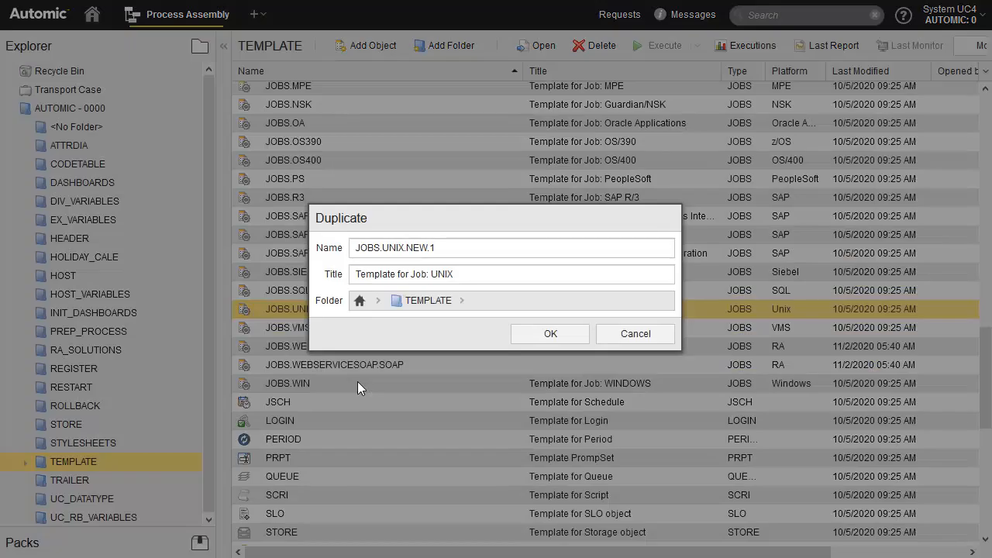
left_click(441, 247)
key("BackSpace")
key("BackSpace")
key("BackSpace")
key("BackSpace")
key("BackSpace")
type("CRIT-NAME")
triple_click(411, 276)
key("Delete")
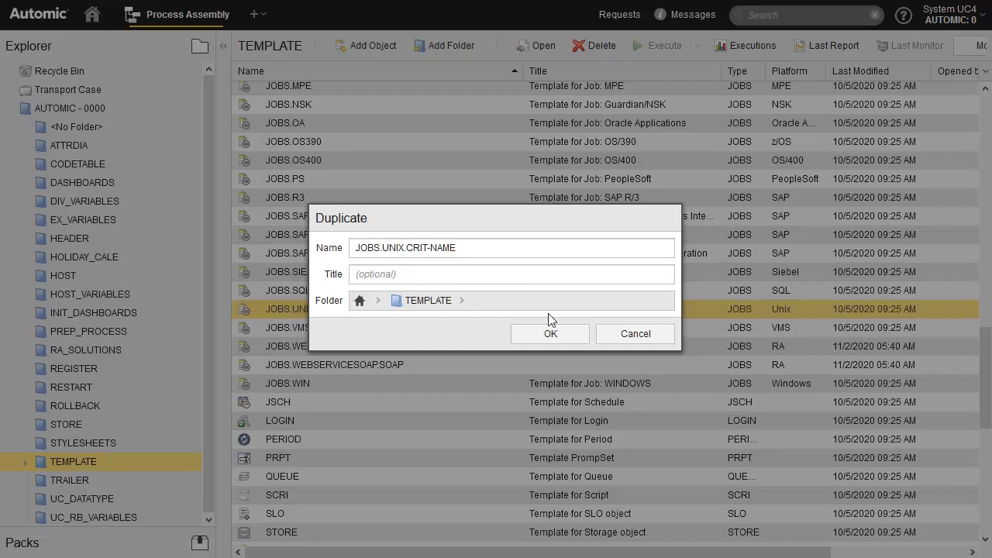
left_click(550, 333)
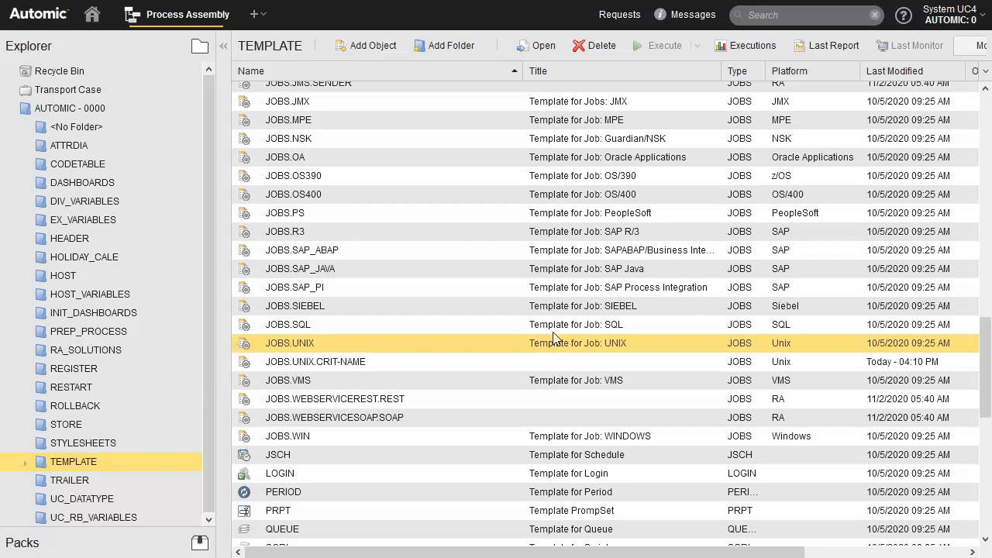
- Open JOBS.UNIX.CRIT-NAME and set its title to Critical UNIX Job
left_click(339, 363)
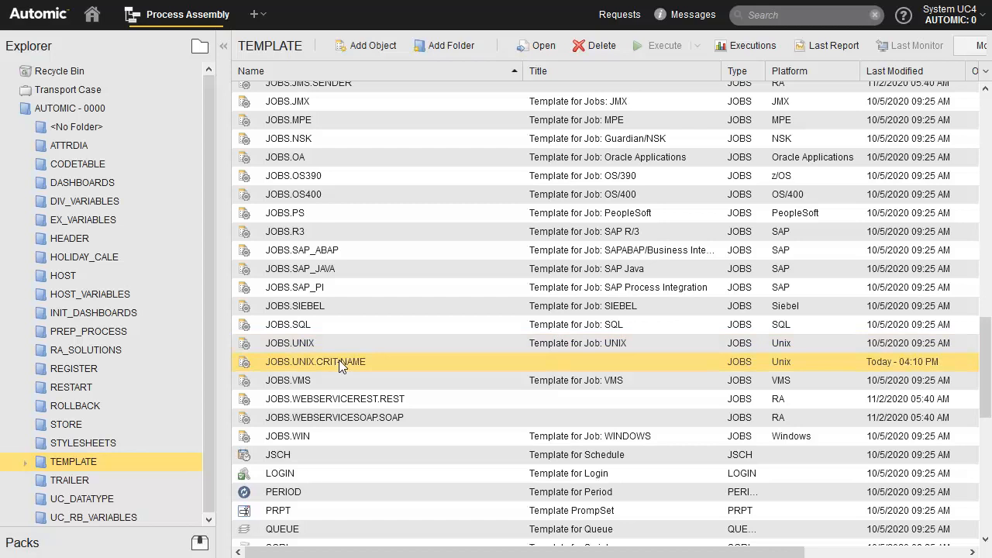
left_click(540, 45)
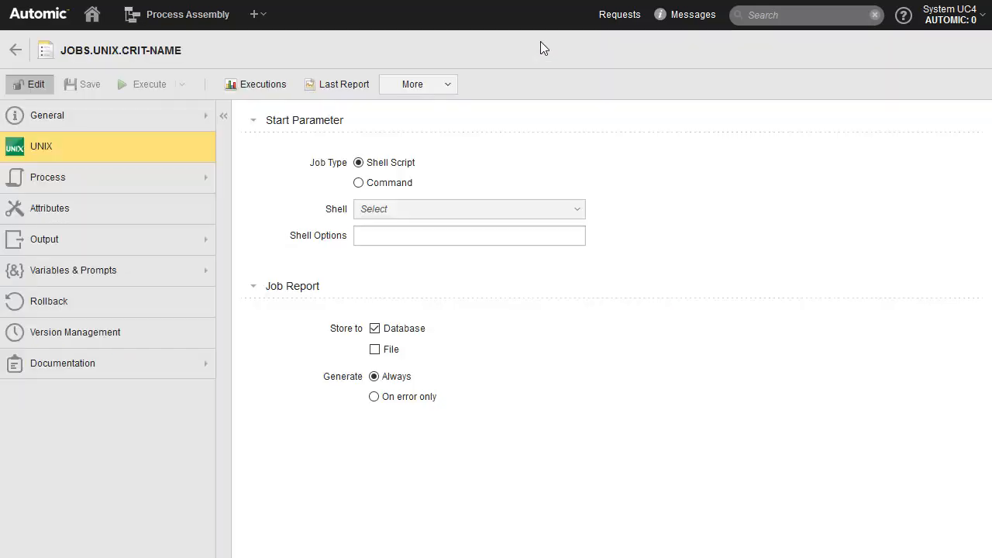
left_click(49, 117)
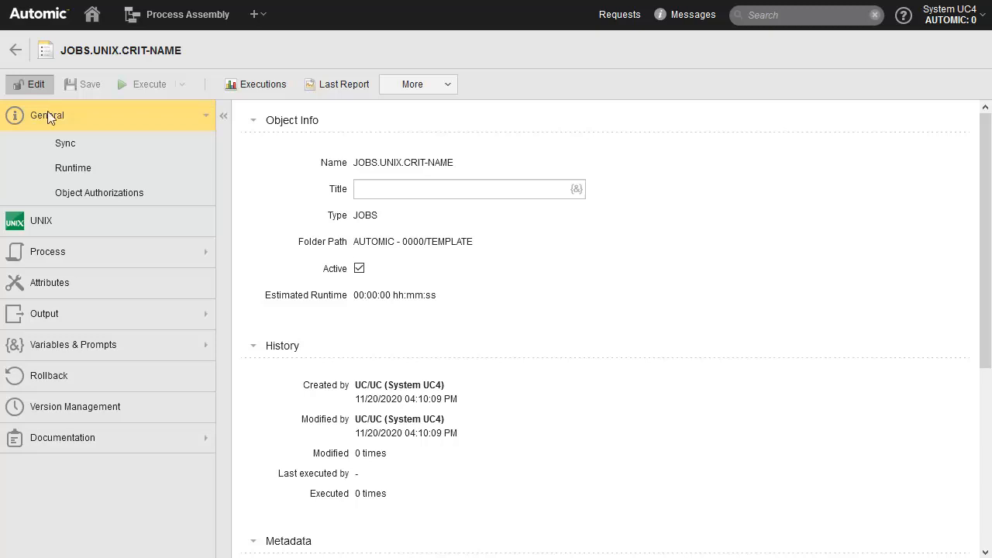
left_click(361, 191)
type("Critical UNIX Job")
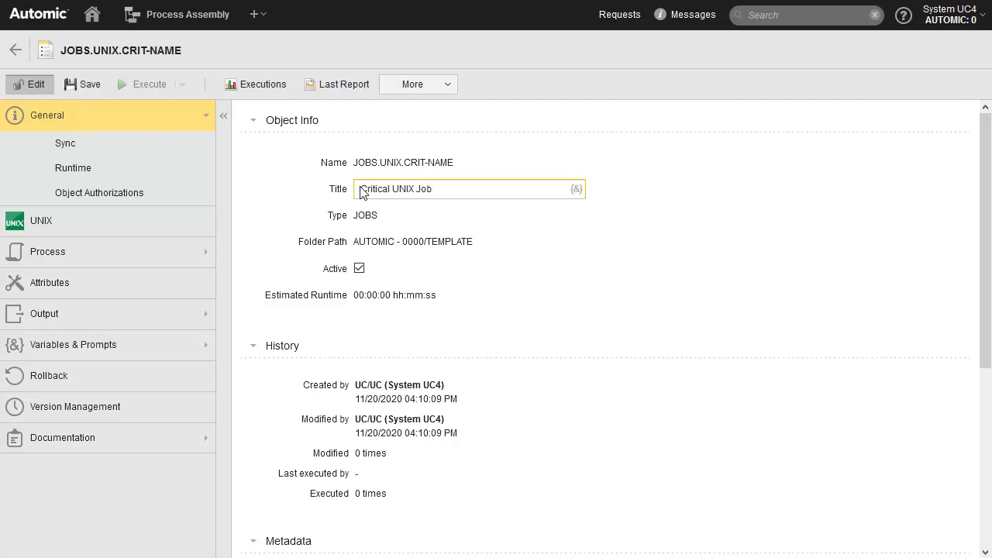
- Set the template's Deactivate on Finish attribute to Never and save it
left_click(57, 283)
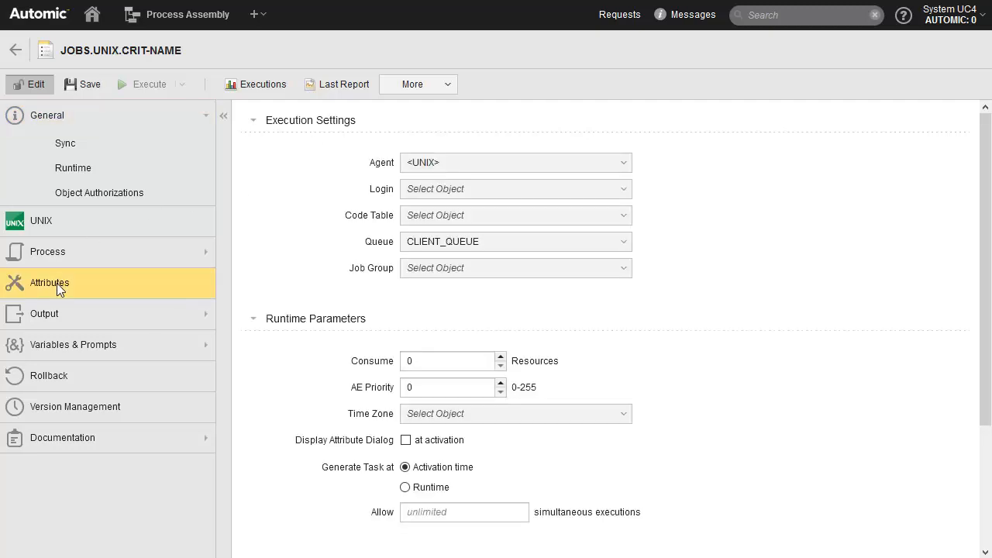
left_click(985, 500)
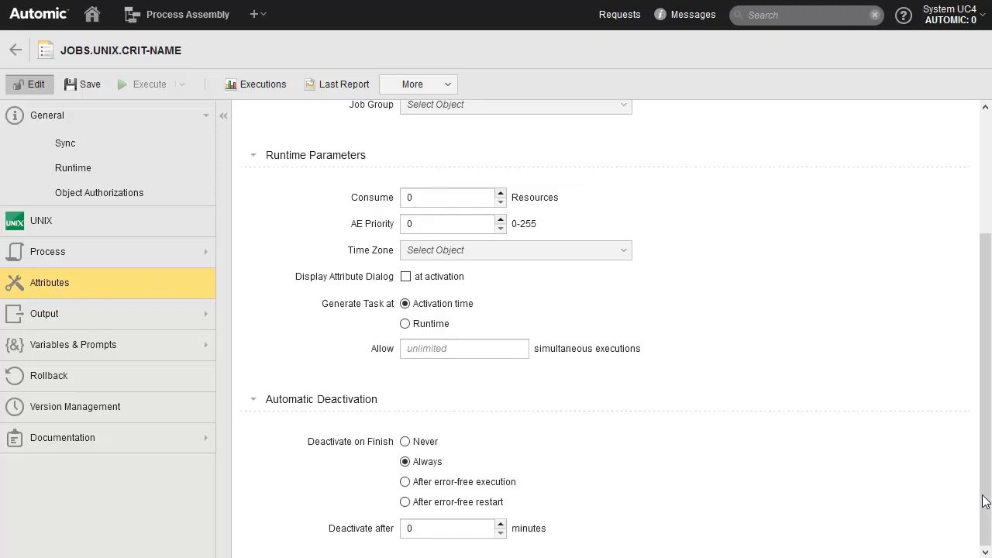
left_click(405, 442)
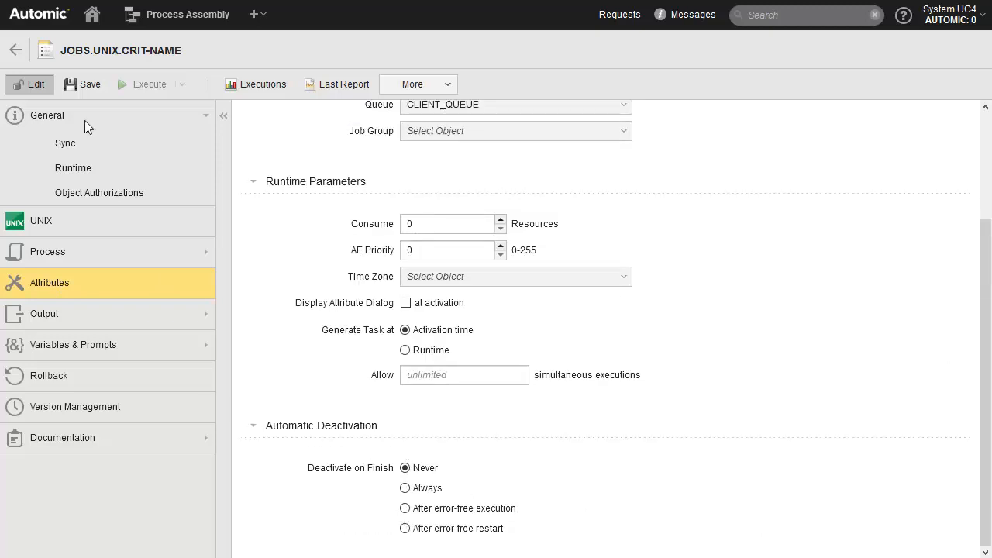
left_click(85, 84)
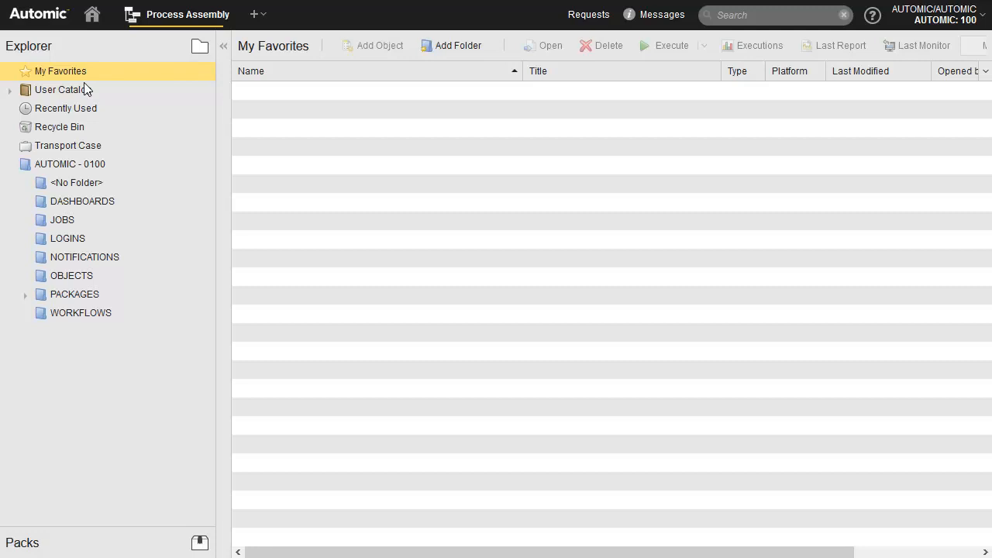
- Add a new CRIT-TYPE Job object from the UNIX job types in the JOBS folder and review its attributes
left_click(61, 220)
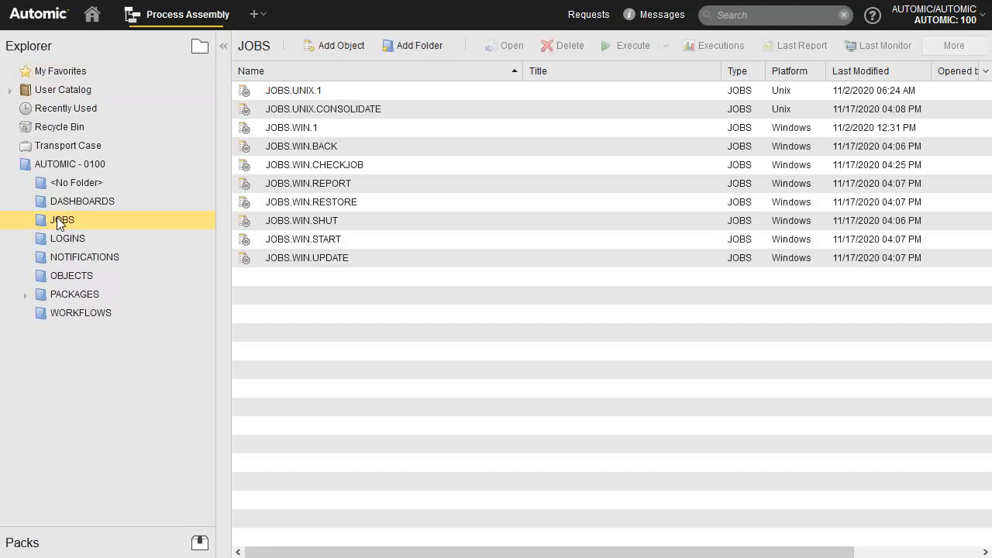
left_click(341, 45)
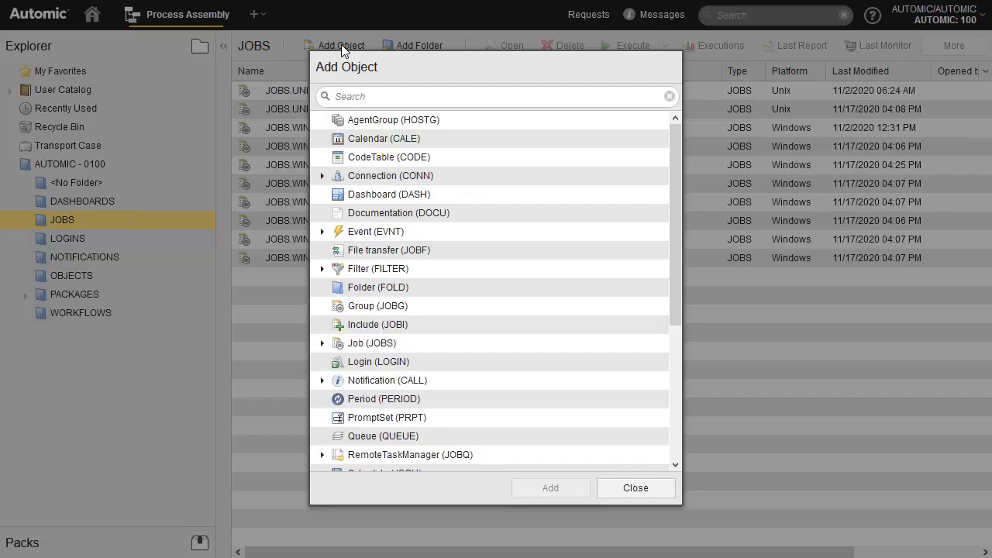
left_click(321, 343)
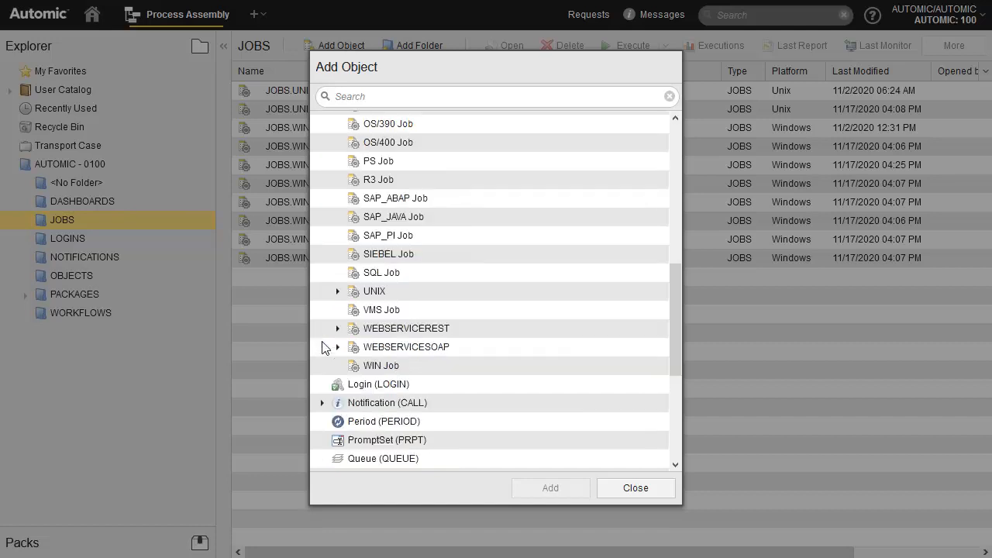
left_click(338, 291)
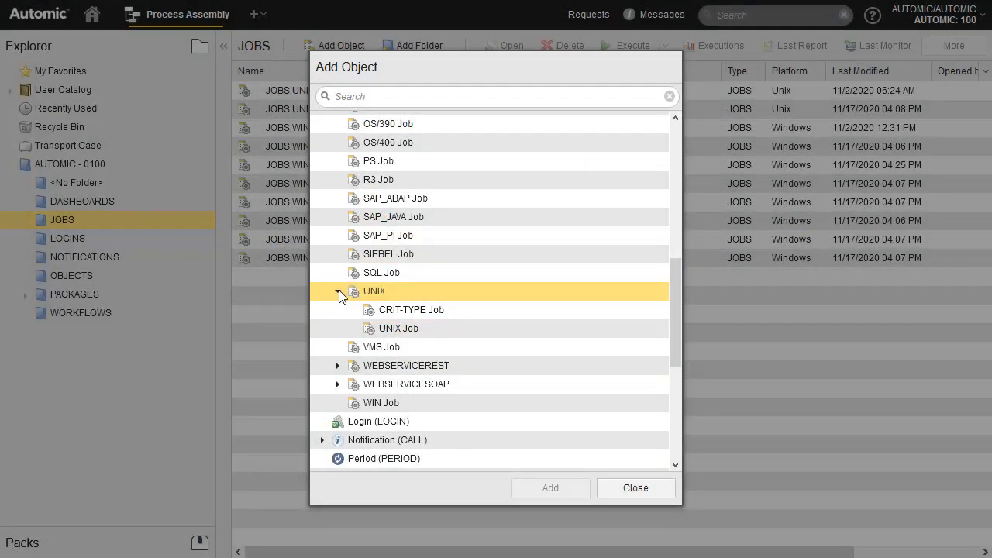
left_click(419, 313)
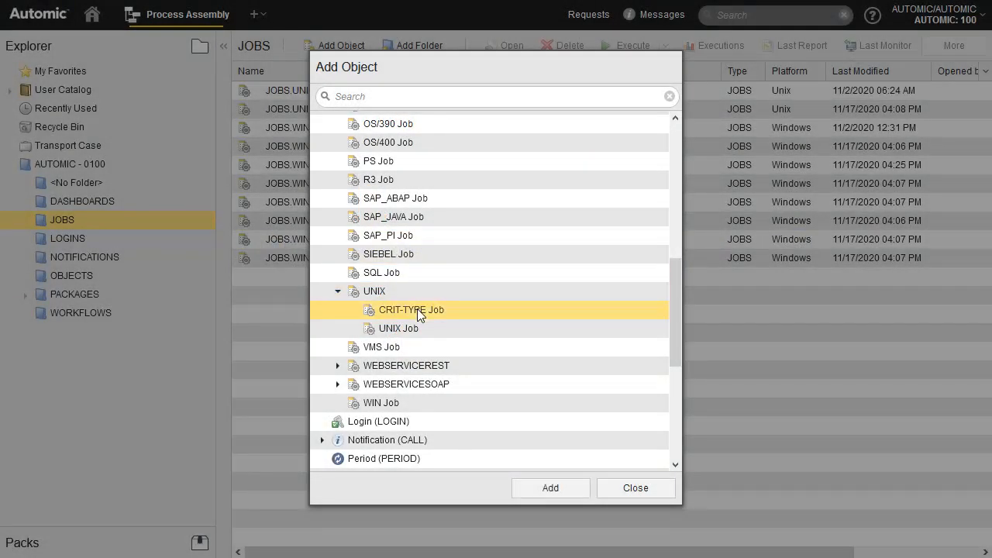
left_click(553, 488)
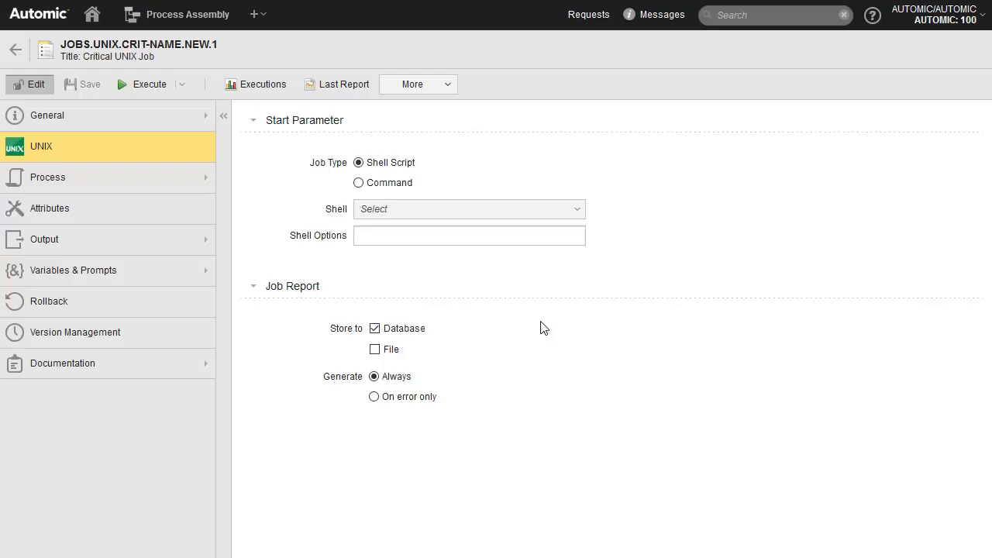
left_click(51, 209)
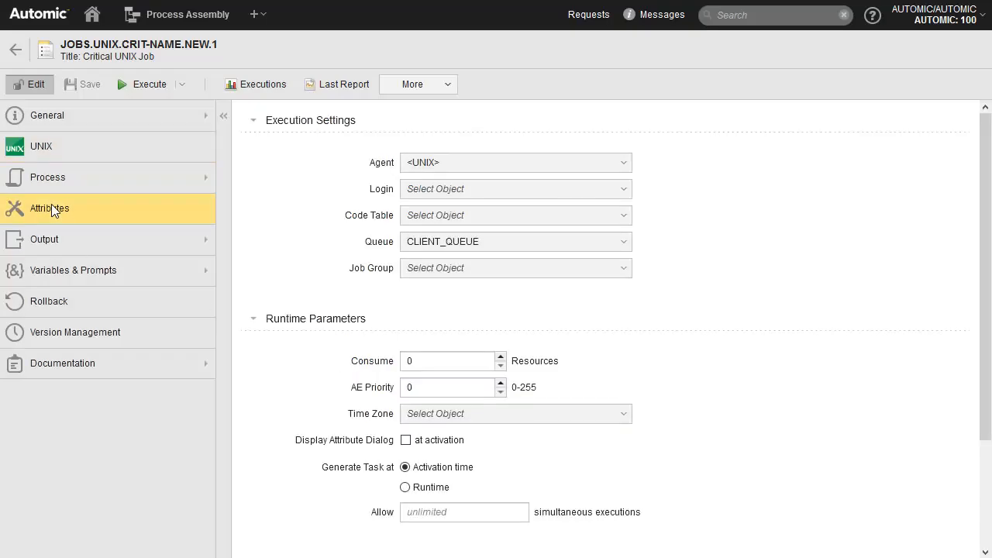
left_click(985, 484)
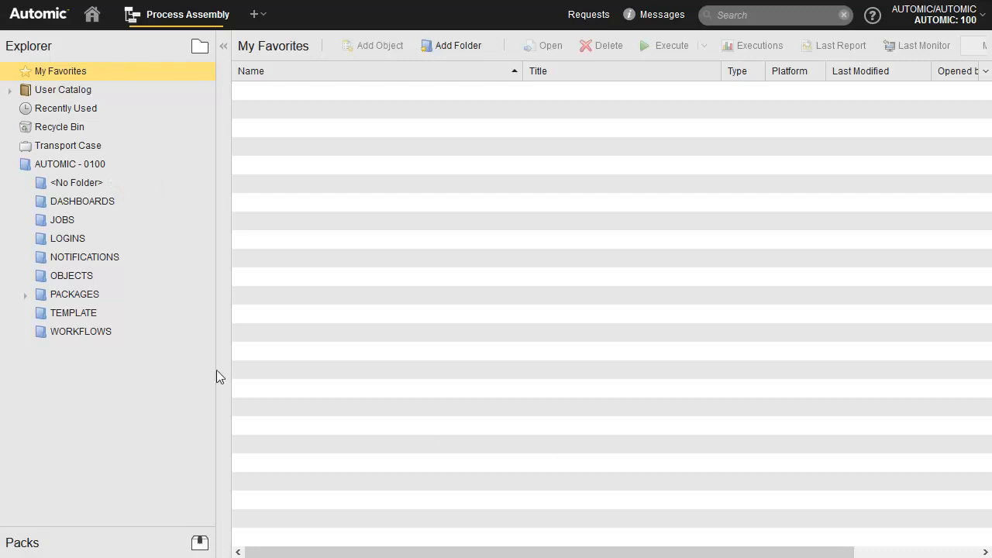
- Examine the client's UC_OBJECT_TEMPLATE variable and the contents of the TEMPLATE folder
left_click(79, 182)
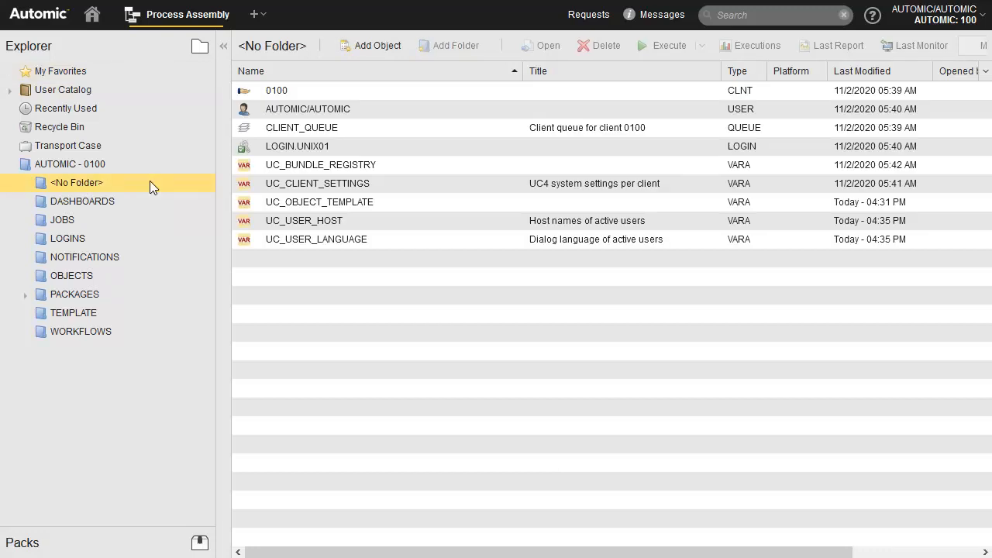
double_click(311, 203)
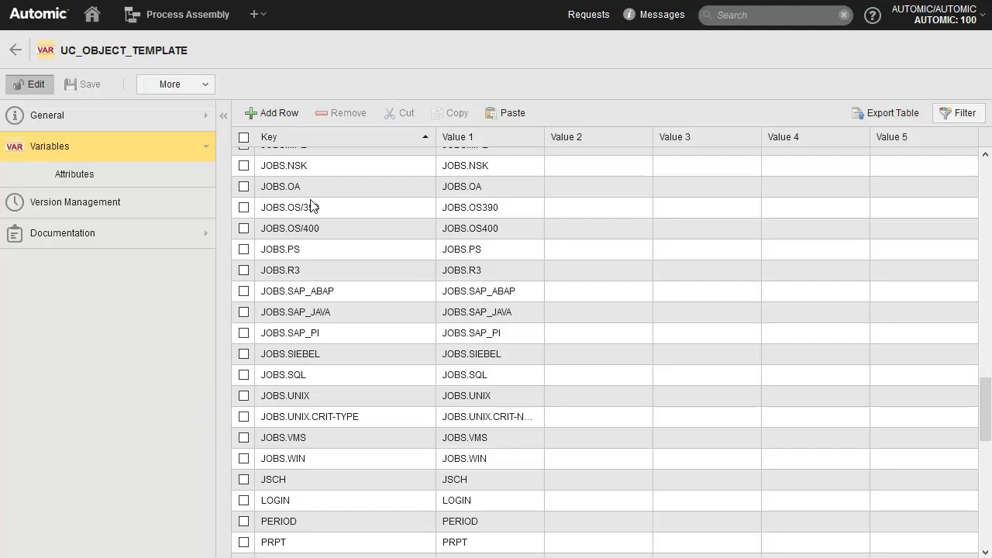
left_click(16, 49)
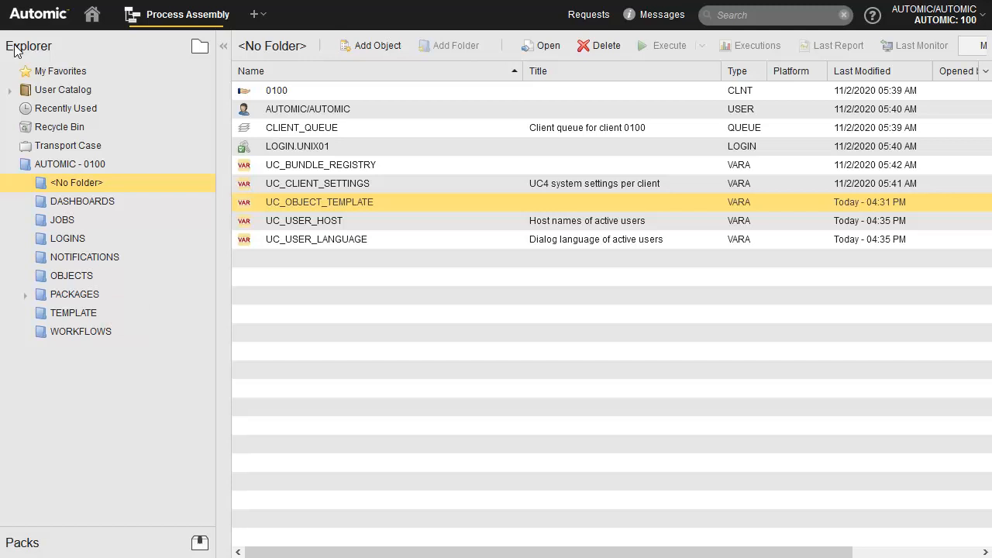
left_click(75, 314)
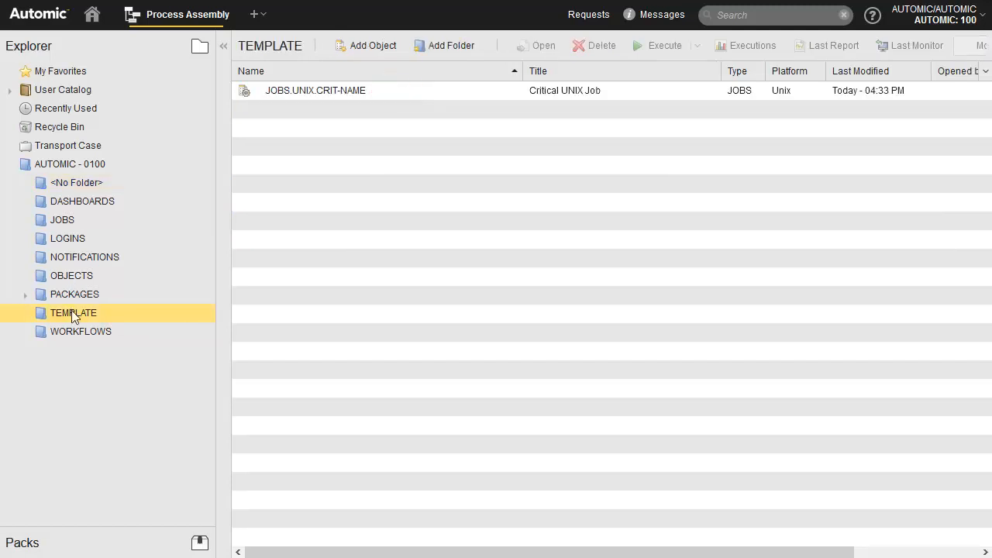
- Start adding an object in the JOBS folder, expanding the UNIX job types to reach CRIT-TYPE Job
left_click(63, 222)
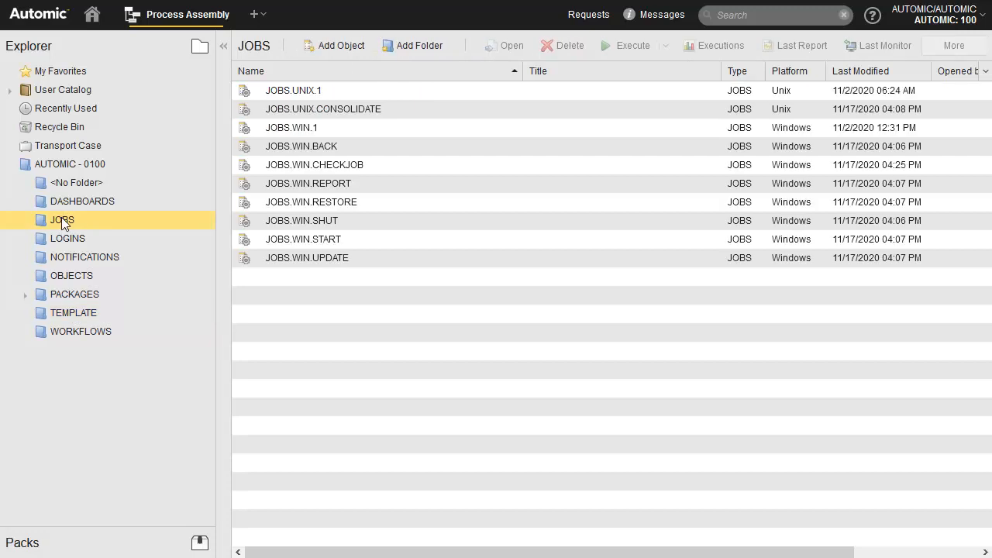
left_click(342, 46)
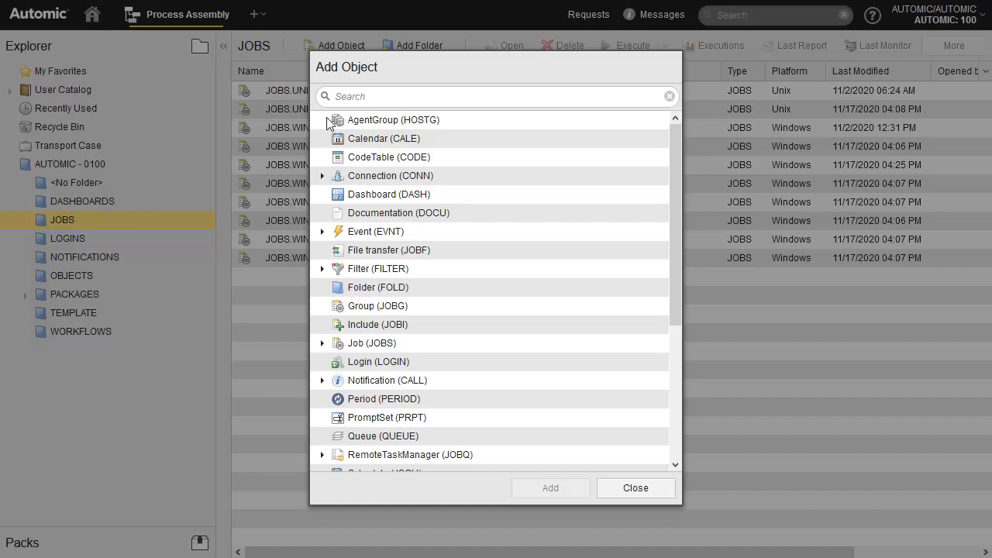
left_click(322, 342)
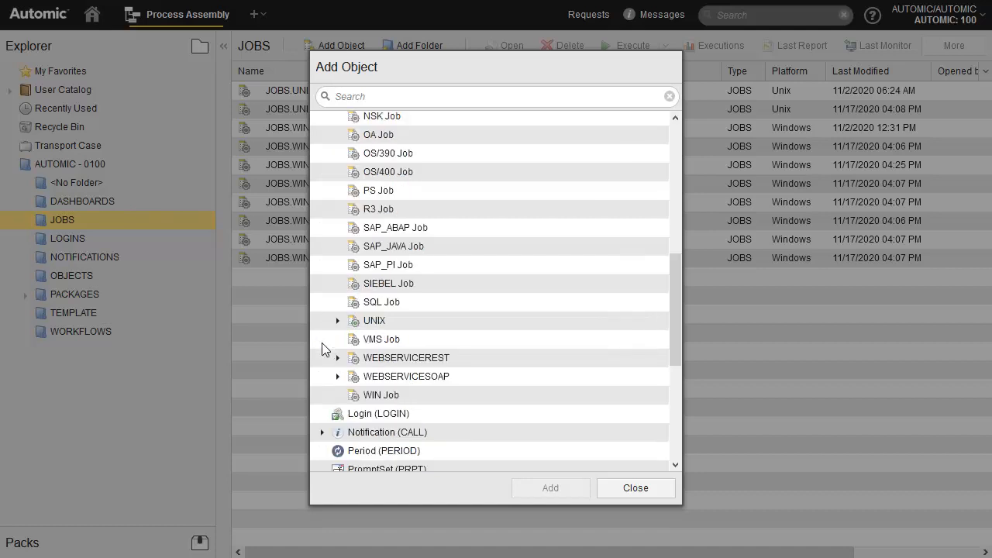
left_click(338, 320)
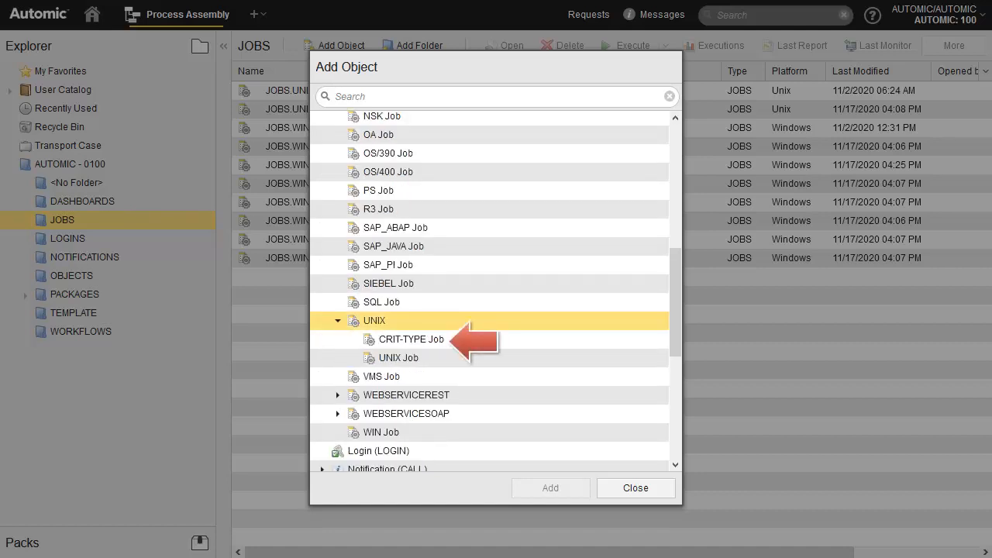